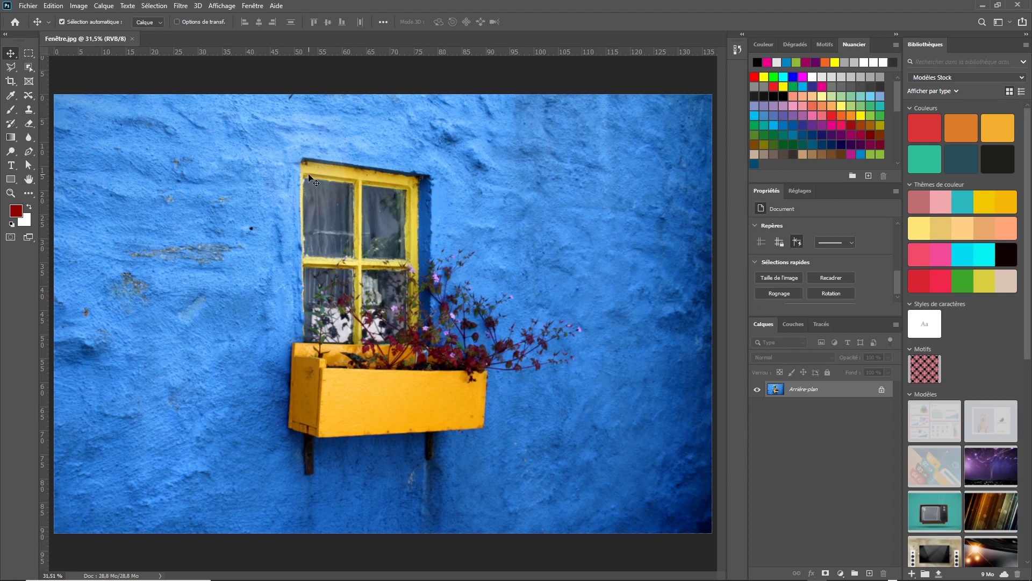
Detach the Propriétés panel over the canvas and enlarge it until all its sections, from Toile to Sélections rapides, fit.
{"action": "left_click_drag", "start_coordinate": [772, 189], "coordinate": [81, 76]}
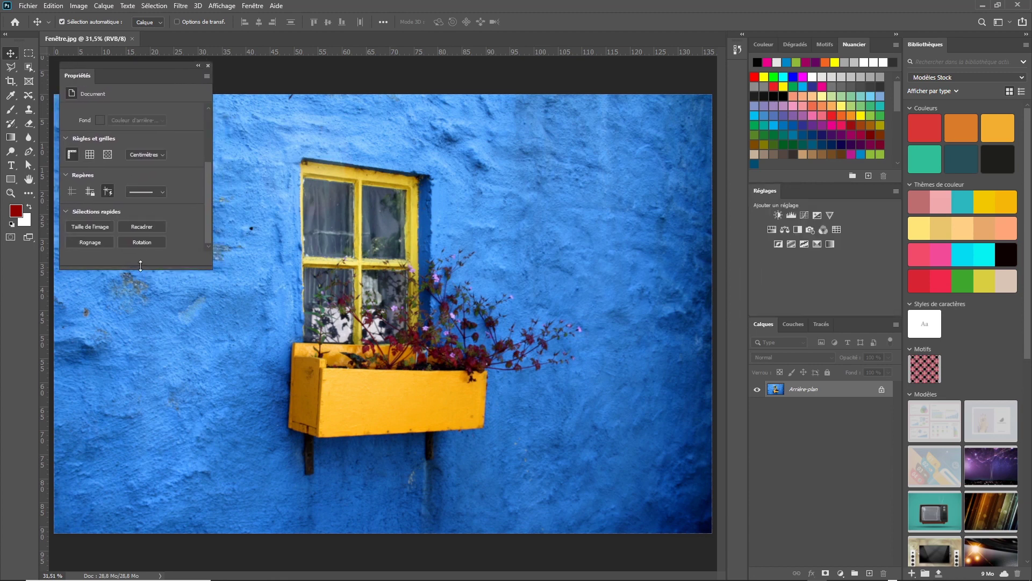
{"action": "left_click_drag", "start_coordinate": [140, 268], "coordinate": [138, 369]}
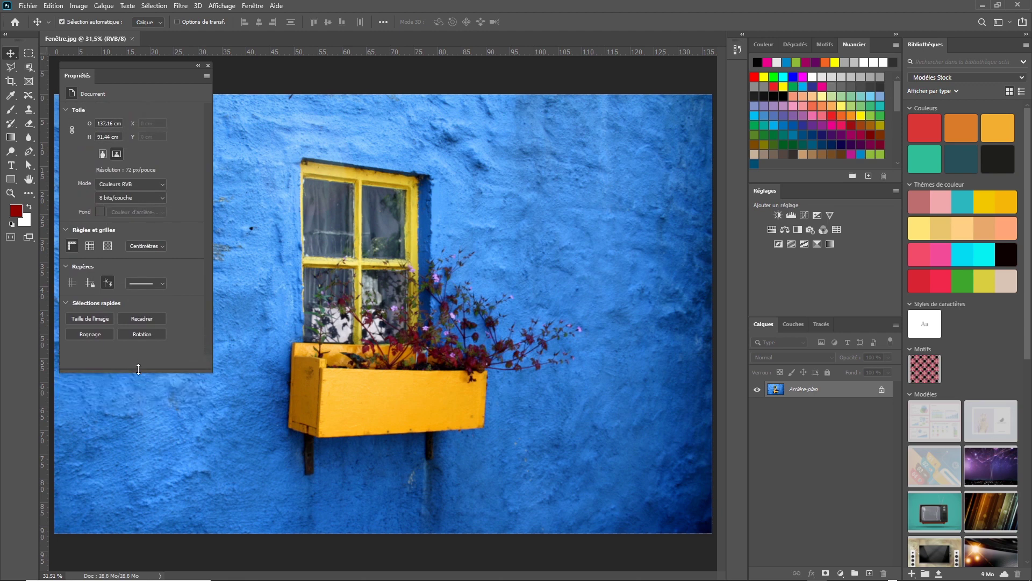
{"action": "left_click_drag", "start_coordinate": [76, 75], "coordinate": [74, 88]}
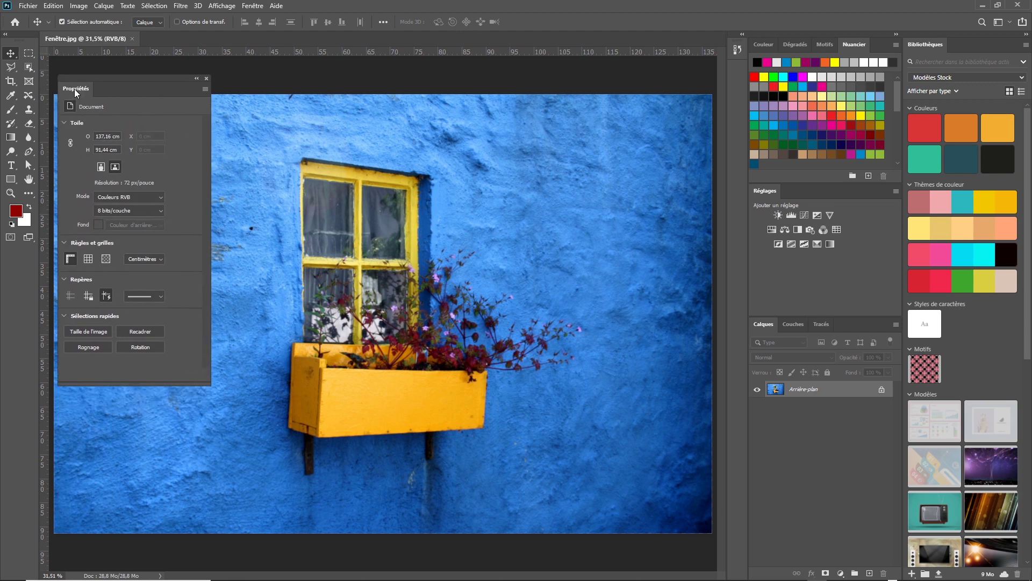
Try switching the canvas to portrait orientation, accepting the cropping of the image, and undo the change.
{"action": "left_click", "coordinate": [101, 167]}
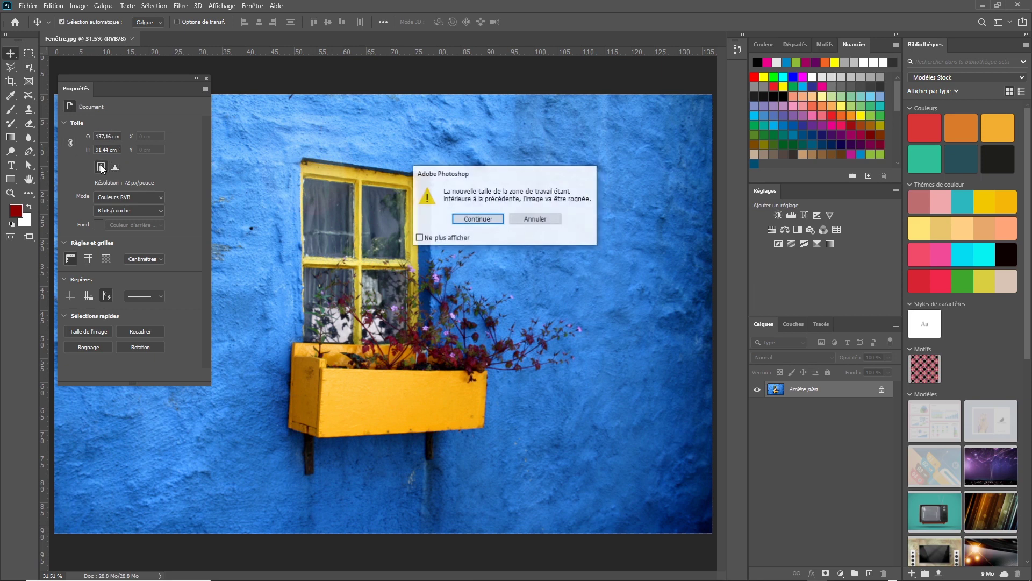
{"action": "left_click", "coordinate": [478, 220]}
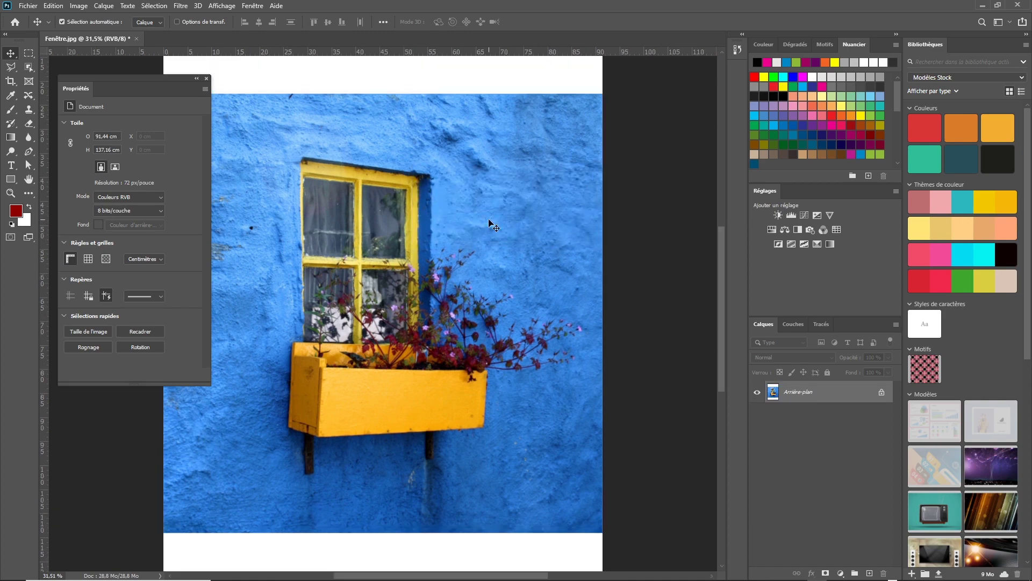
{"action": "key", "text": "ctrl+z"}
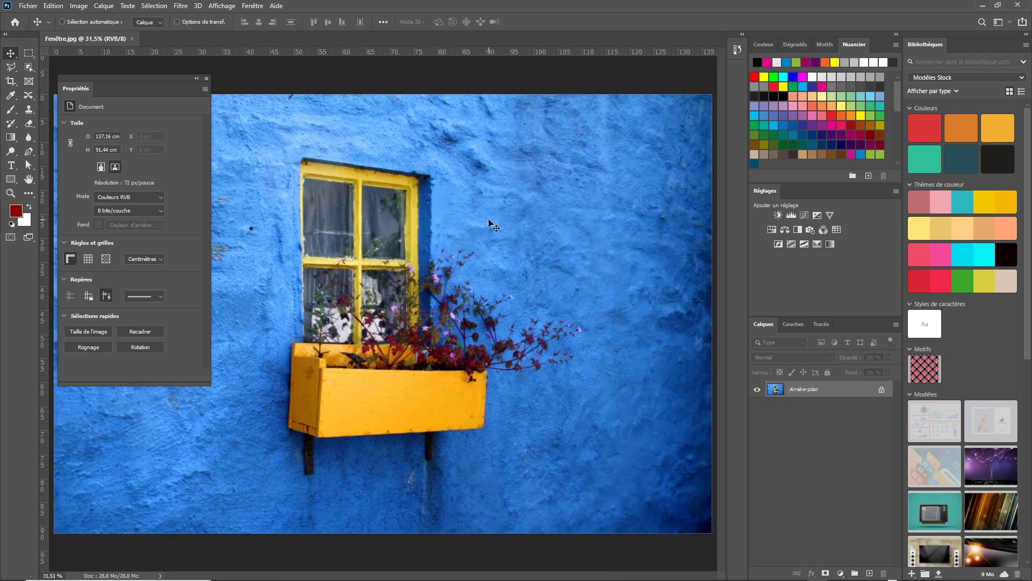
Switch the canvas to portrait orientation again, accept the cropping, and shift the floating Propriétés panel slightly.
{"action": "left_click", "coordinate": [101, 167]}
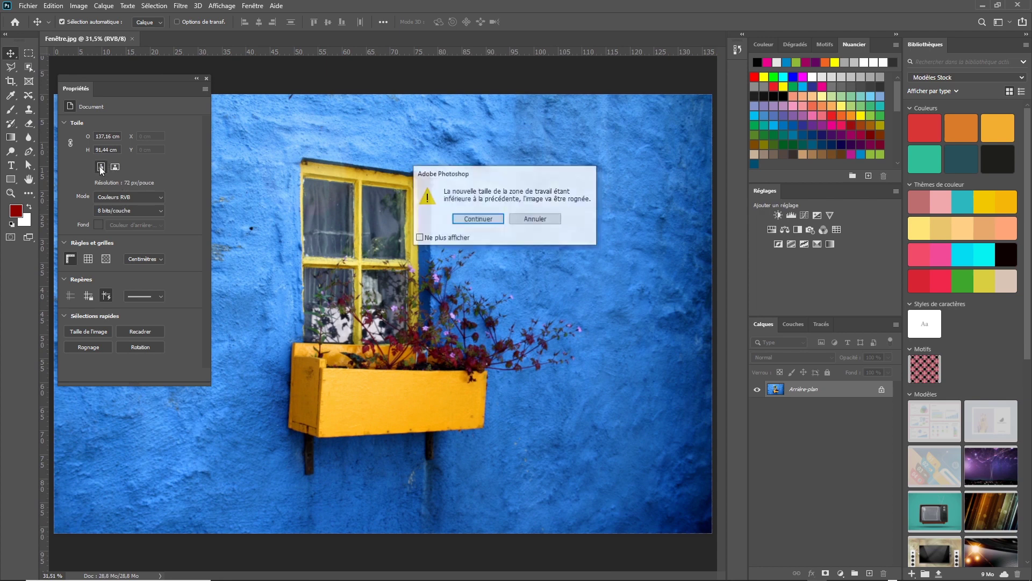
{"action": "left_click", "coordinate": [494, 220]}
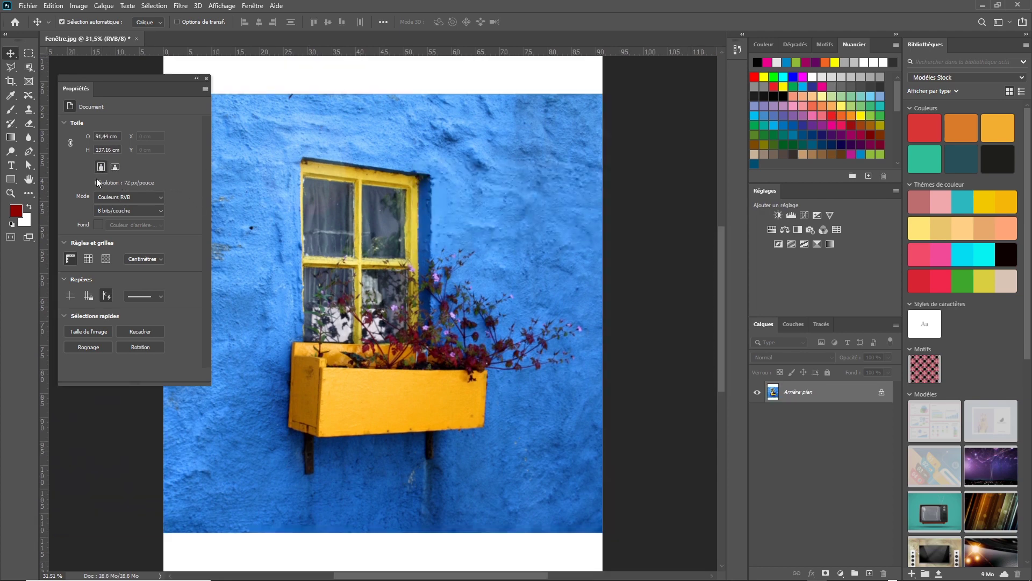
{"action": "mouse_move", "coordinate": [79, 90]}
{"action": "left_mouse_down"}
{"action": "mouse_move", "coordinate": [96, 105]}
{"action": "mouse_move", "coordinate": [79, 99]}
{"action": "left_mouse_up"}
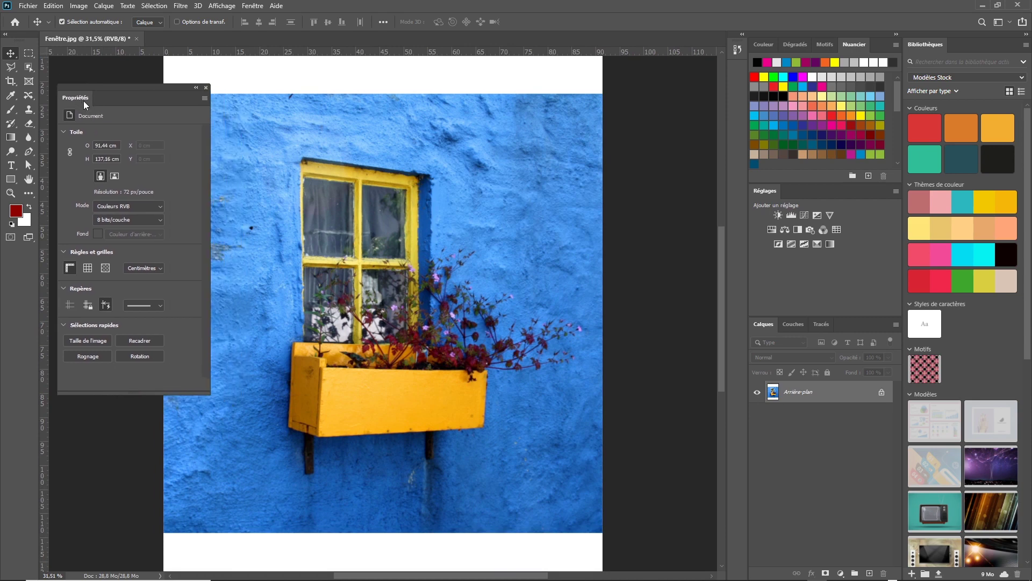
Switch the canvas back to landscape orientation, accept the cropping, and restore the full uncropped image through the undo history.
{"action": "left_click", "coordinate": [114, 175]}
{"action": "left_click", "coordinate": [490, 220]}
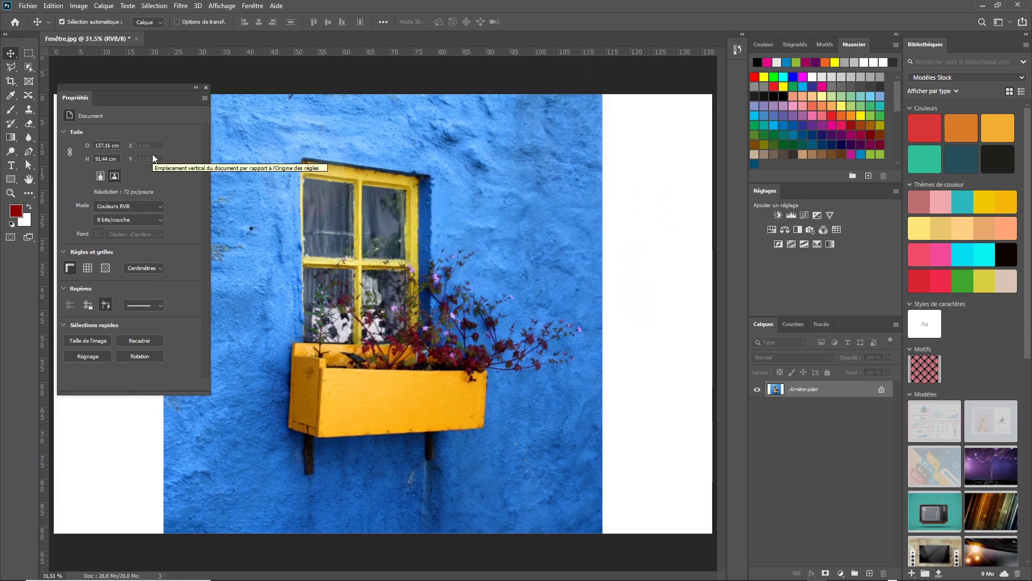
{"action": "key", "text": "ctrl+z"}
{"action": "key", "text": "ctrl+shift+z"}
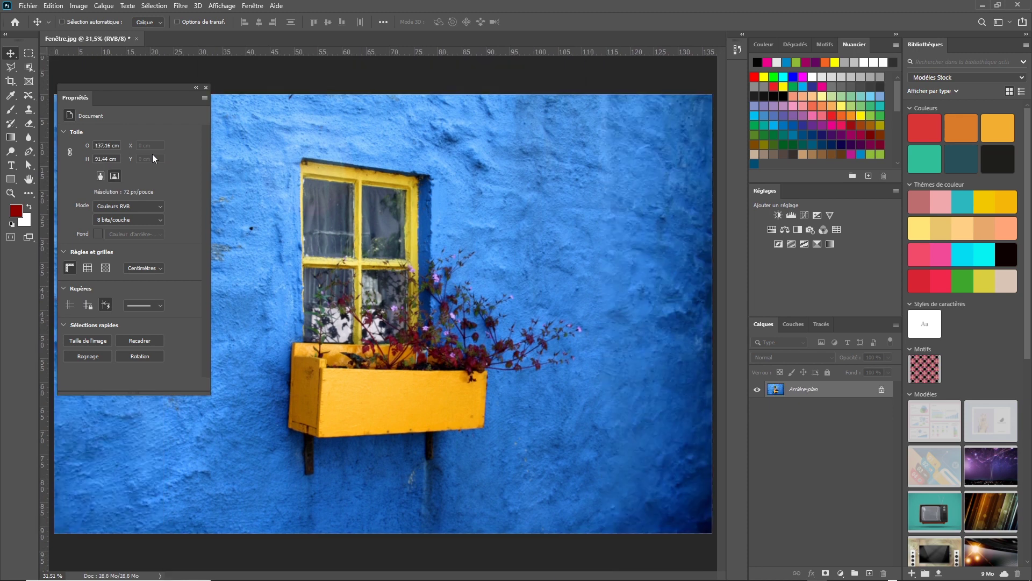
{"action": "key", "text": "ctrl"}
Examine the colour modes available for the document and keep Couleurs RVB.
{"action": "left_click_drag", "start_coordinate": [79, 99], "coordinate": [86, 99]}
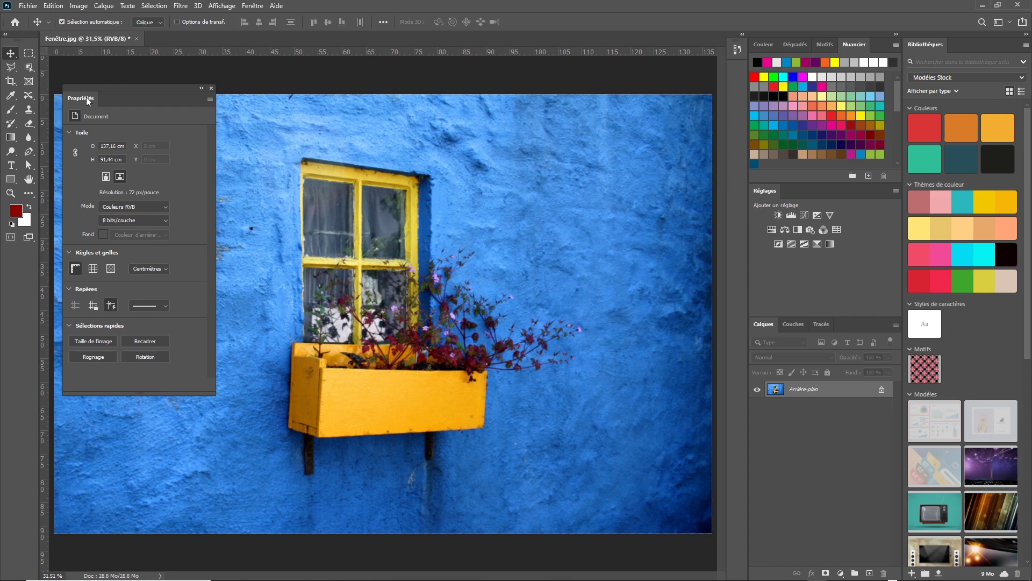
{"action": "left_click_drag", "start_coordinate": [86, 96], "coordinate": [84, 95]}
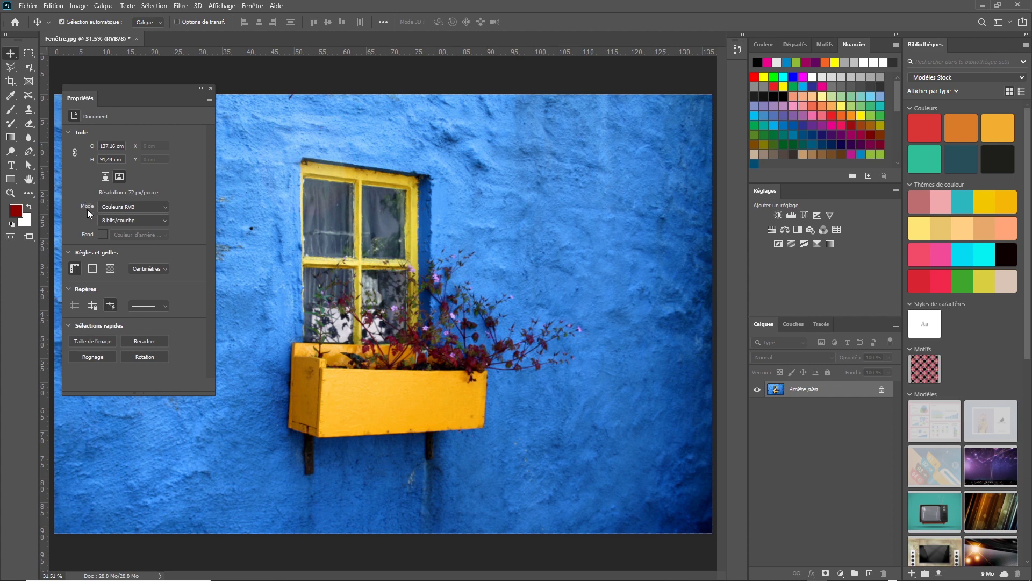
{"action": "left_click", "coordinate": [165, 206]}
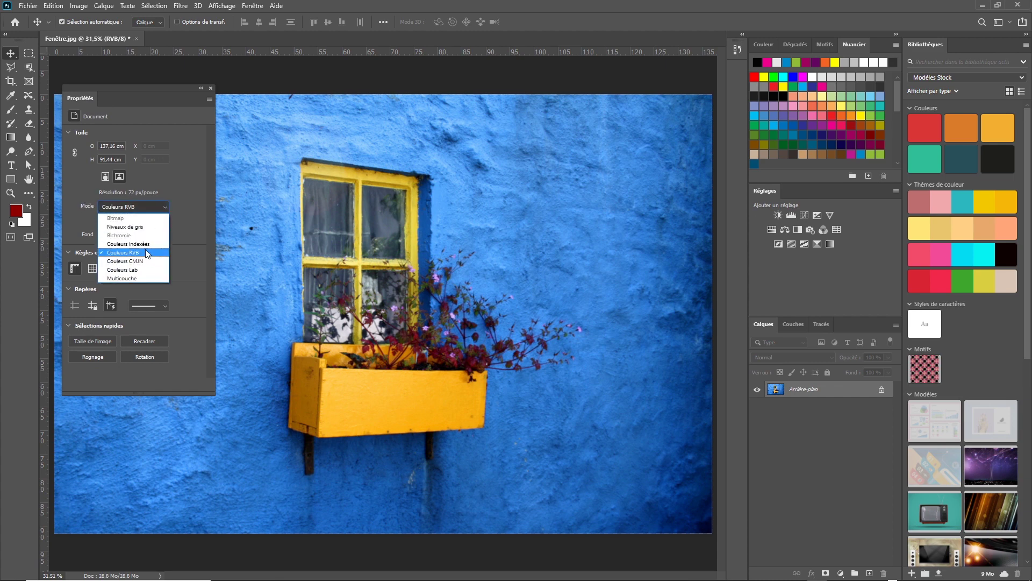
{"action": "left_click", "coordinate": [175, 199]}
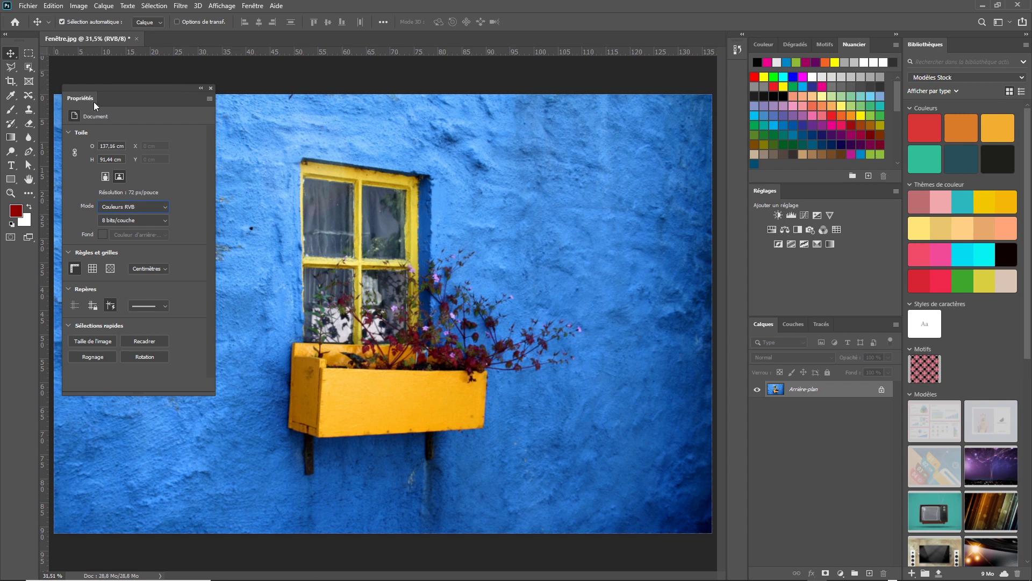
{"action": "left_click_drag", "start_coordinate": [94, 102], "coordinate": [93, 100]}
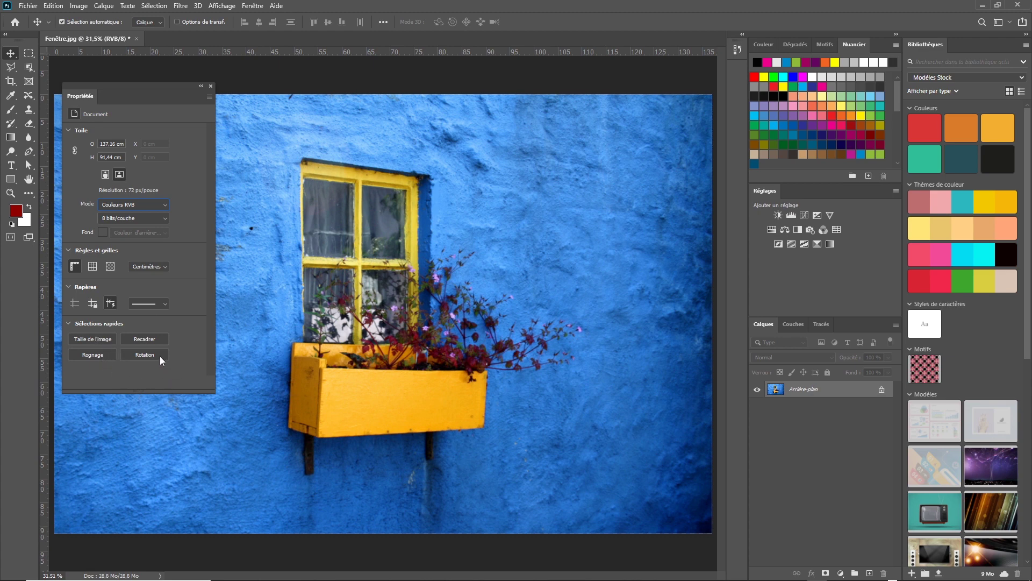
Check the image's dimensions and resolution in the Taille de l'image dialog and cancel it.
{"action": "left_click", "coordinate": [99, 340]}
{"action": "left_click_drag", "start_coordinate": [325, 102], "coordinate": [454, 88]}
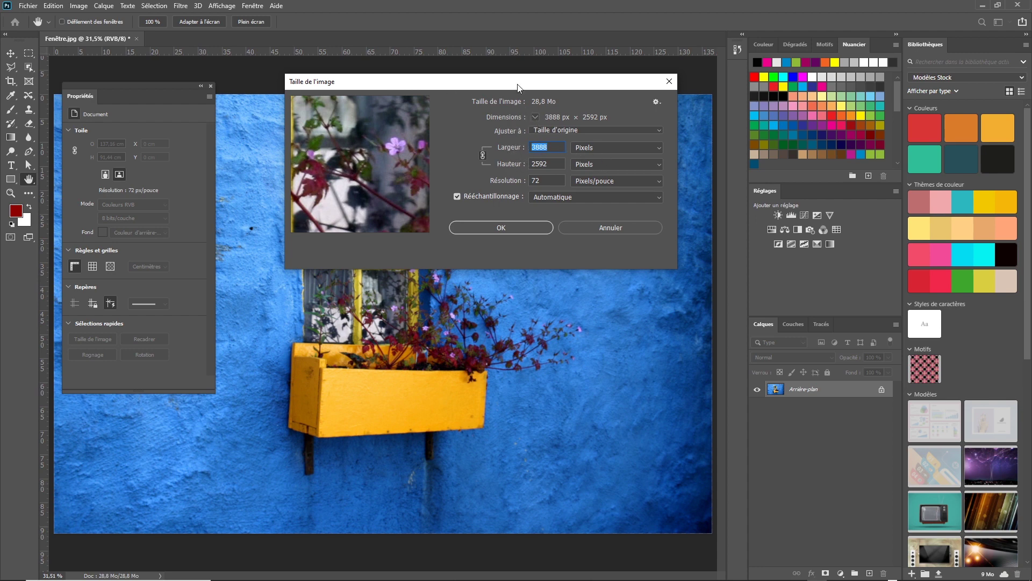
{"action": "left_click_drag", "start_coordinate": [518, 86], "coordinate": [489, 87]}
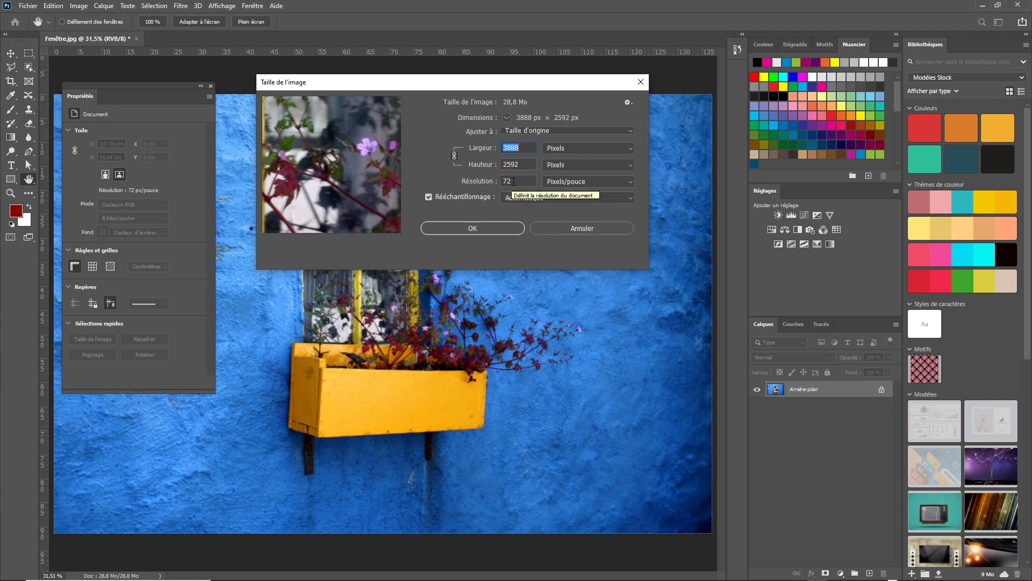
{"action": "left_click", "coordinate": [570, 226]}
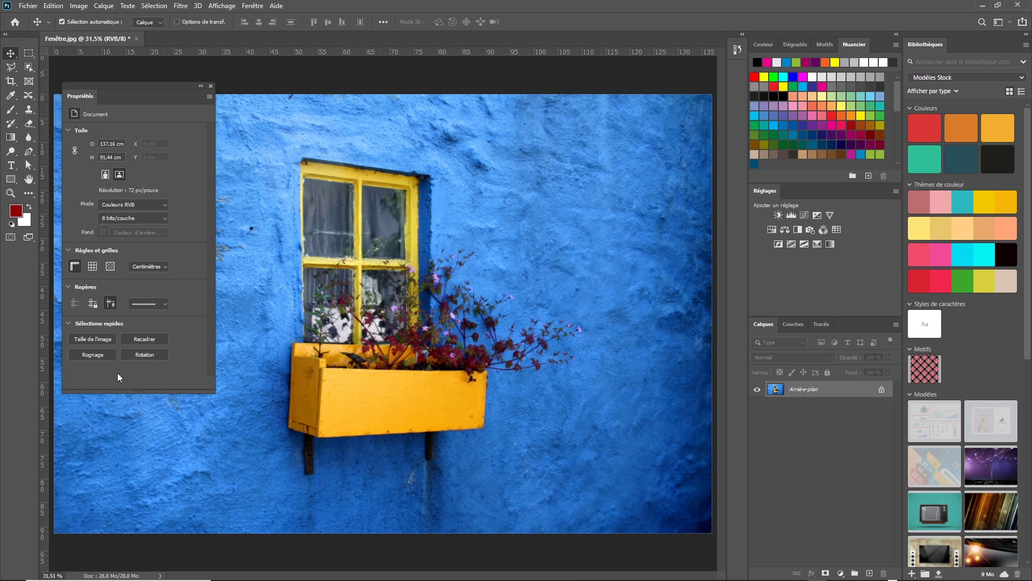
Try the Recadrer quick action, reposition the floating Propriétés panel, and return to the Move tool without cropping.
{"action": "left_click", "coordinate": [144, 340]}
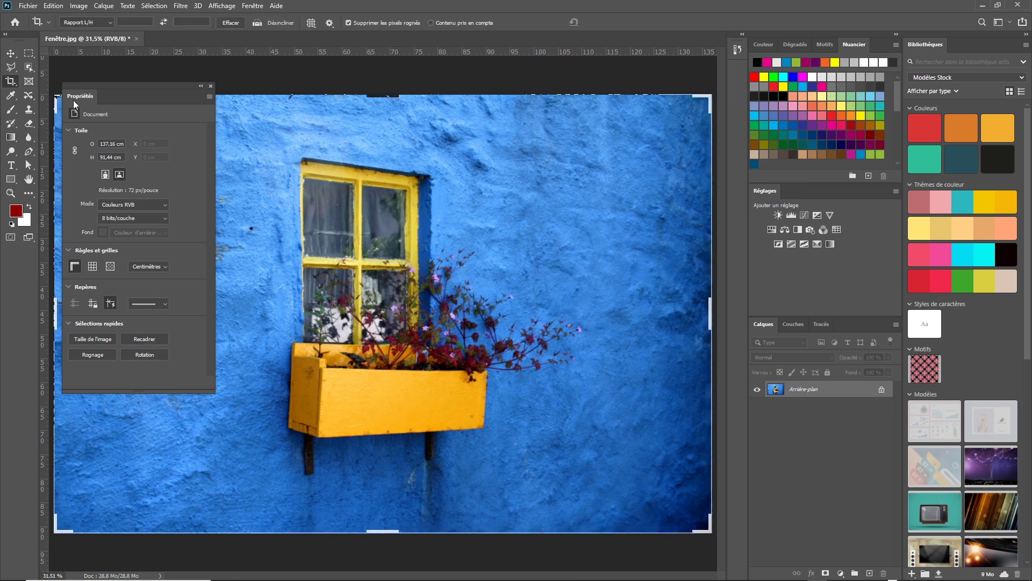
{"action": "left_click_drag", "start_coordinate": [67, 86], "coordinate": [105, 135]}
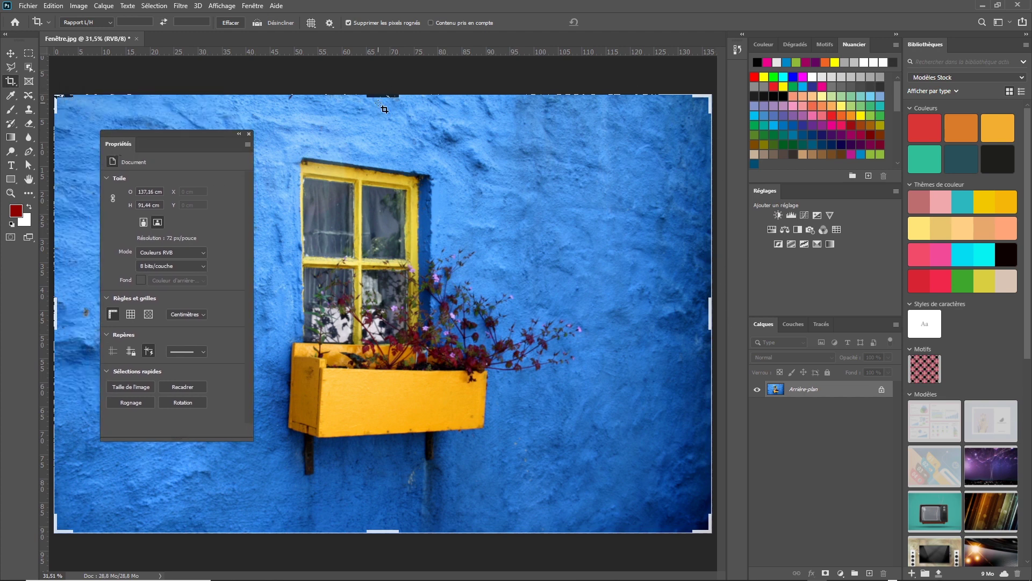
{"action": "left_click_drag", "start_coordinate": [123, 150], "coordinate": [114, 130]}
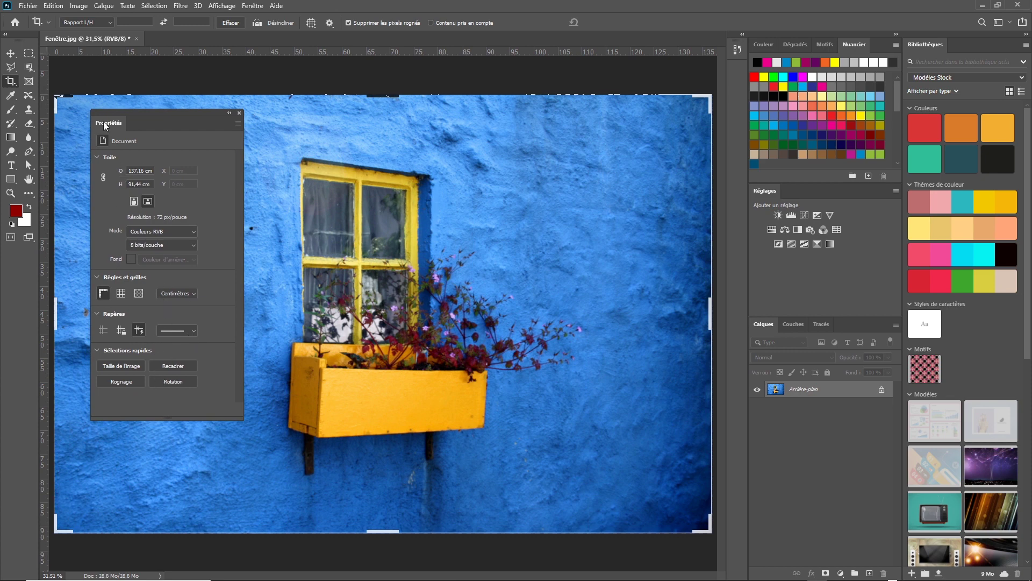
{"action": "left_click_drag", "start_coordinate": [103, 115], "coordinate": [99, 95]}
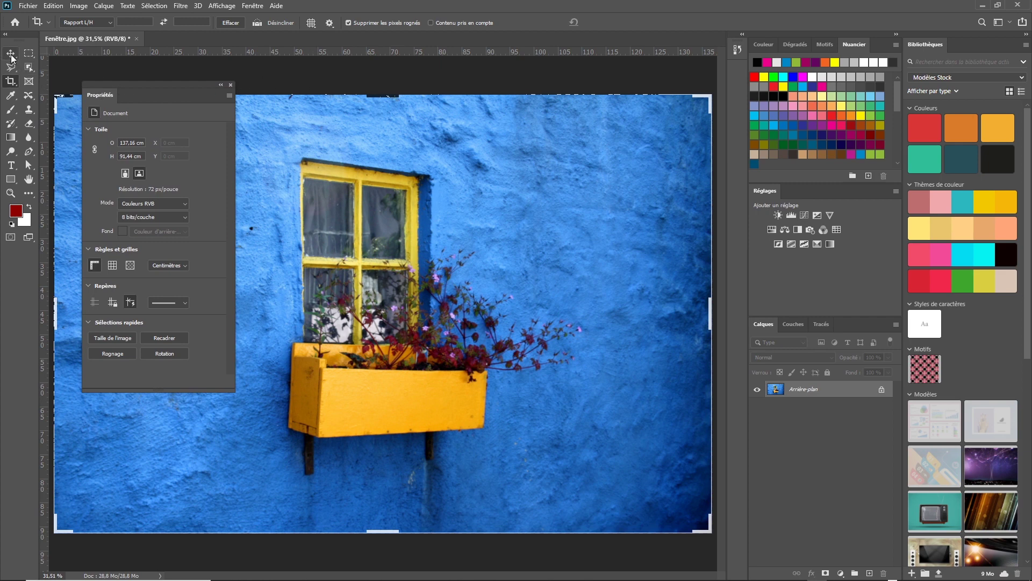
{"action": "left_click", "coordinate": [11, 53]}
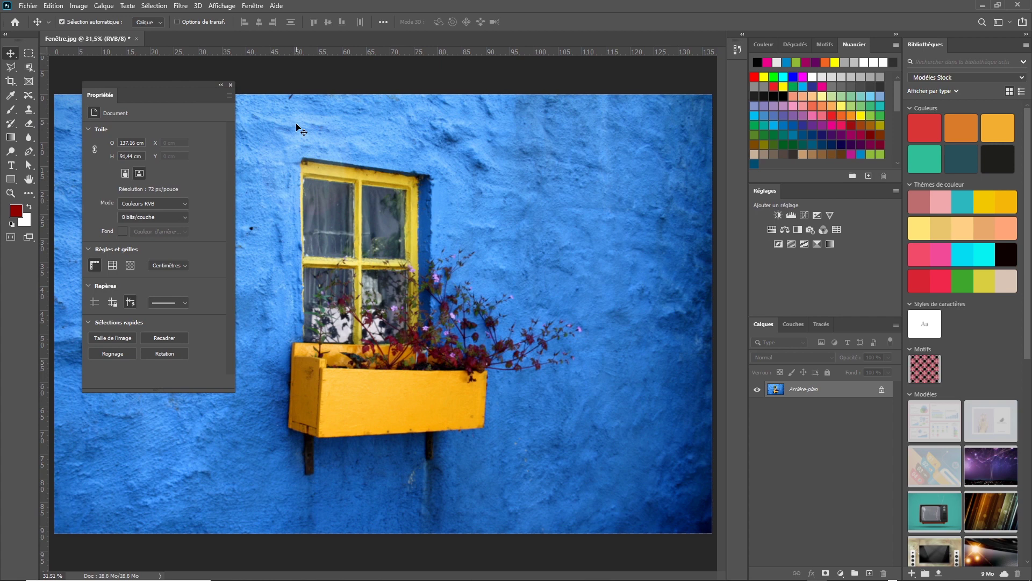
Dock the Propriétés panel beside Réglages and look at the available workspaces without changing the current one.
{"action": "left_click_drag", "start_coordinate": [104, 92], "coordinate": [807, 193]}
{"action": "left_click", "coordinate": [253, 5]}
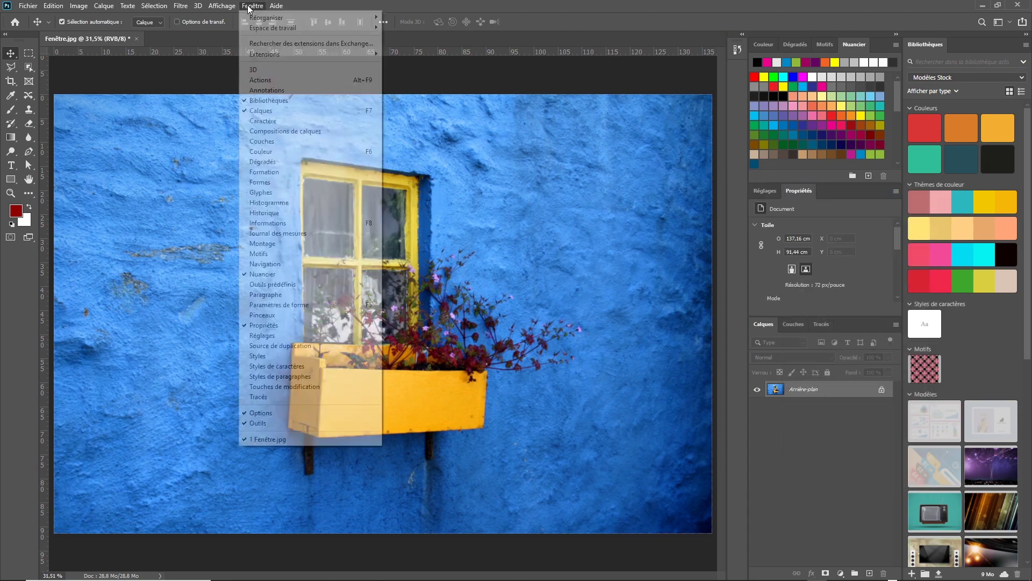
{"action": "mouse_move", "coordinate": [267, 32]}
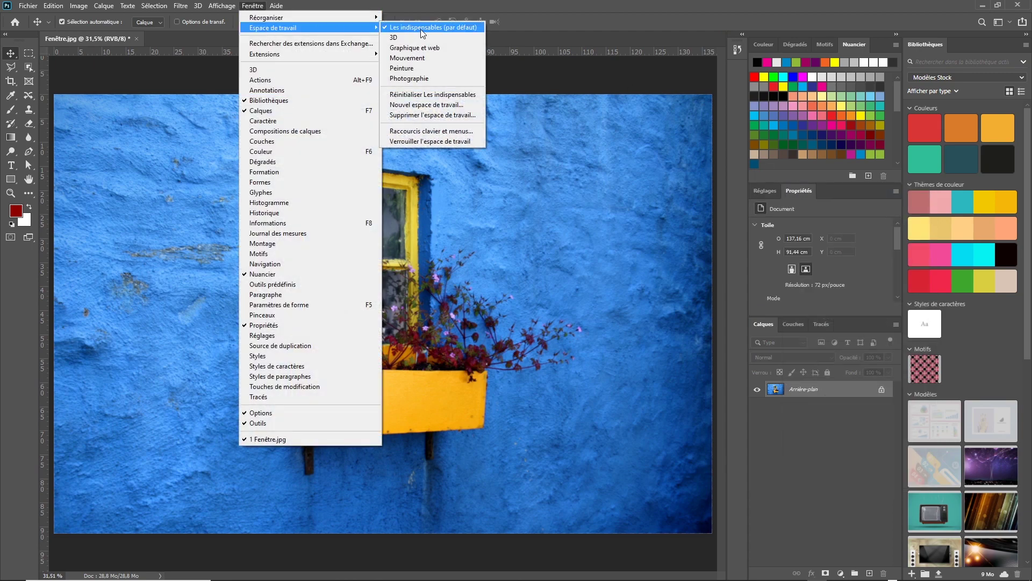
{"action": "left_click", "coordinate": [301, 21]}
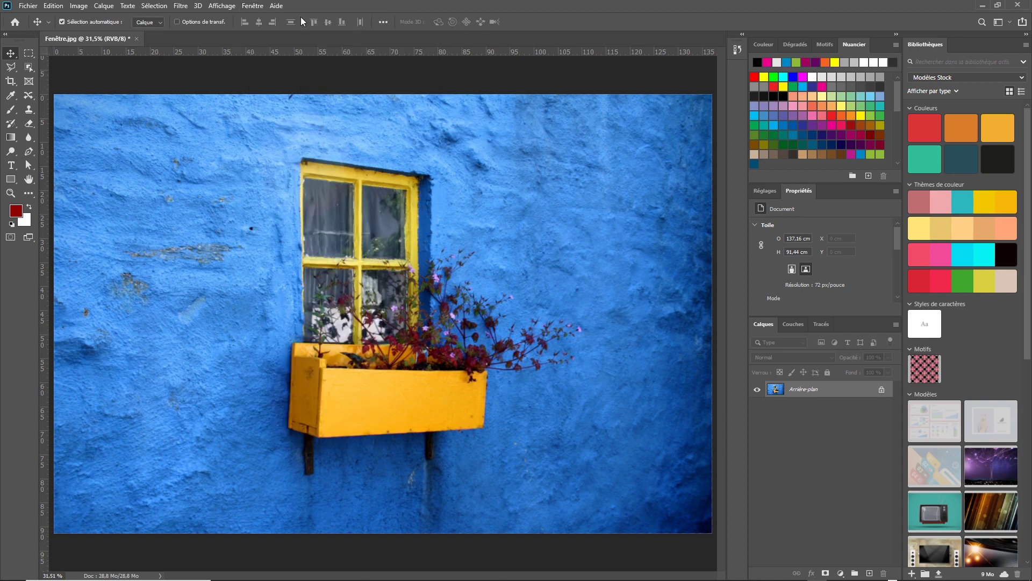
Detach the Propriétés panel from its group and close it.
{"action": "left_click_drag", "start_coordinate": [776, 190], "coordinate": [498, 118]}
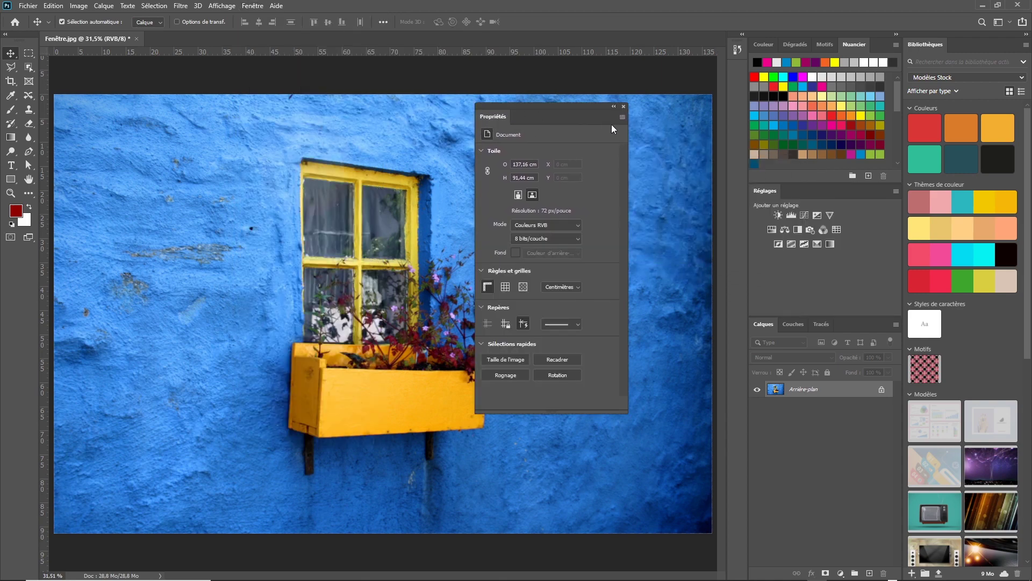
{"action": "left_click", "coordinate": [623, 108]}
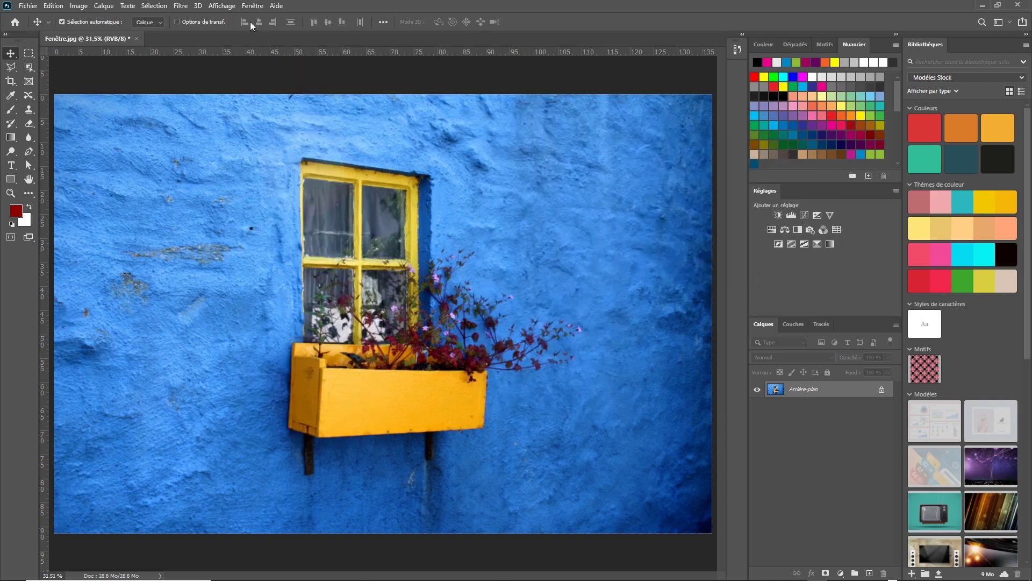
Reopen the closed Propriétés panel and dock it beside Réglages again.
{"action": "left_click", "coordinate": [252, 7]}
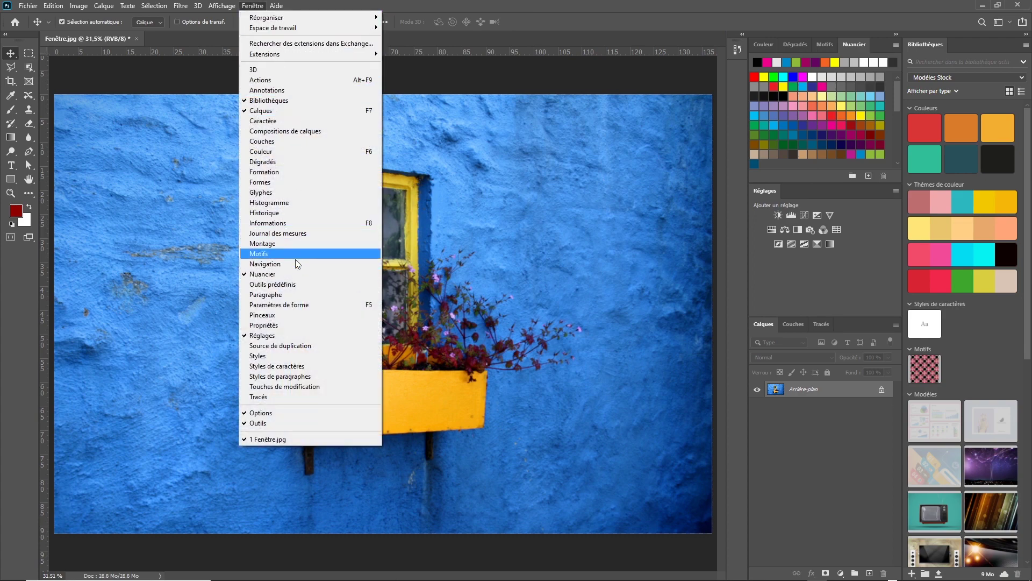
{"action": "left_click", "coordinate": [313, 326]}
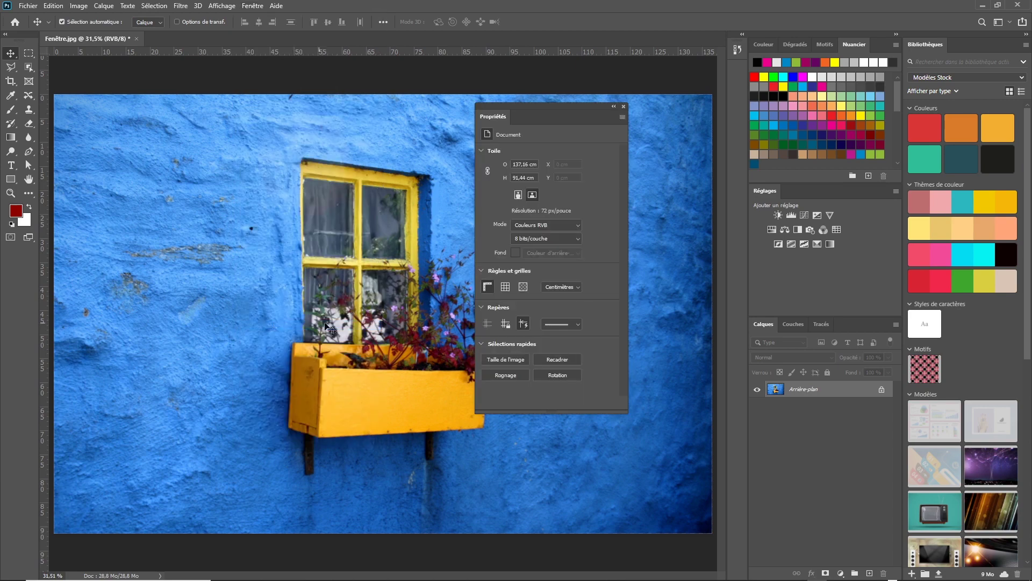
{"action": "left_click_drag", "start_coordinate": [498, 114], "coordinate": [798, 190]}
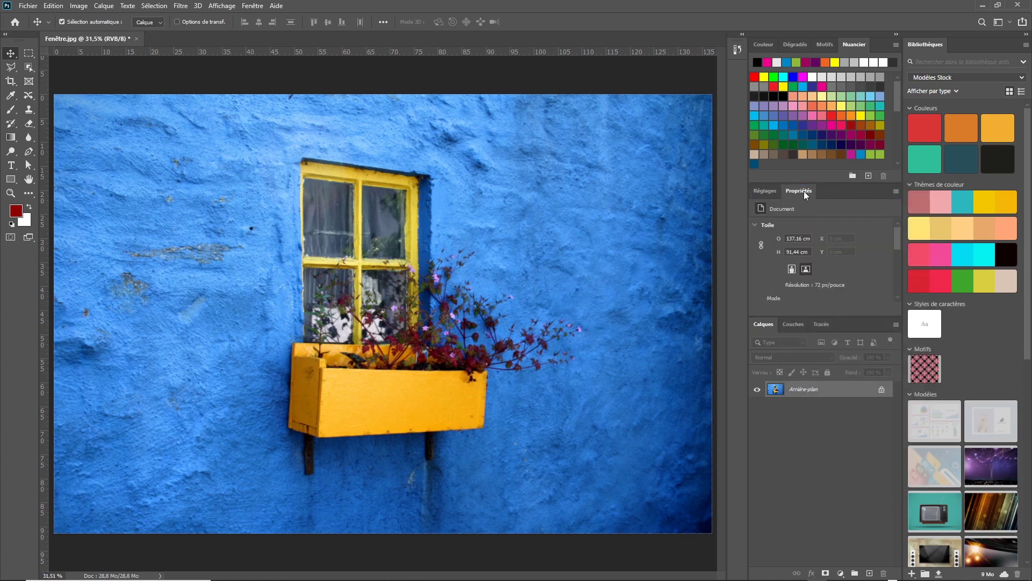